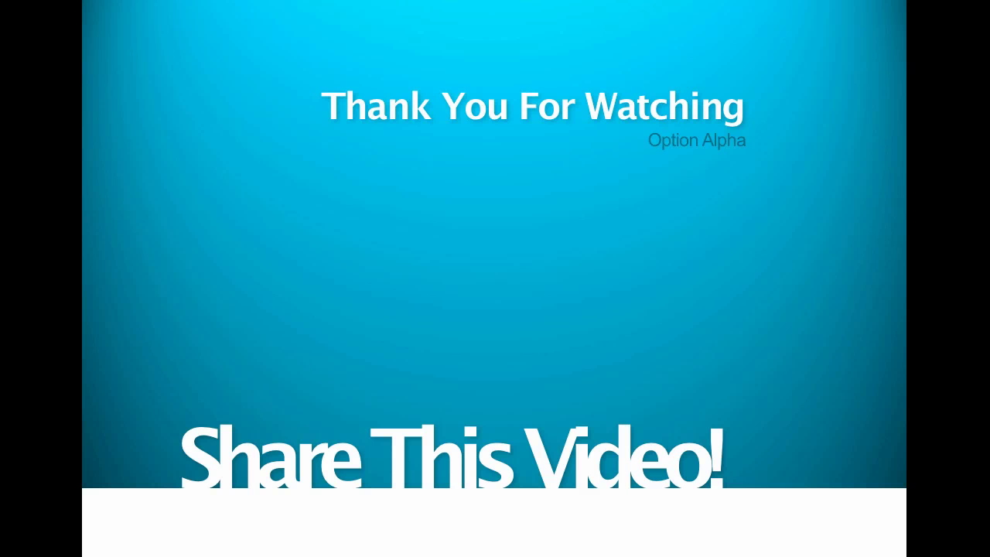
Step: Exit the Keynote slideshow to return to the Fibonacci Retracement presentation's editing window
key(Escape)
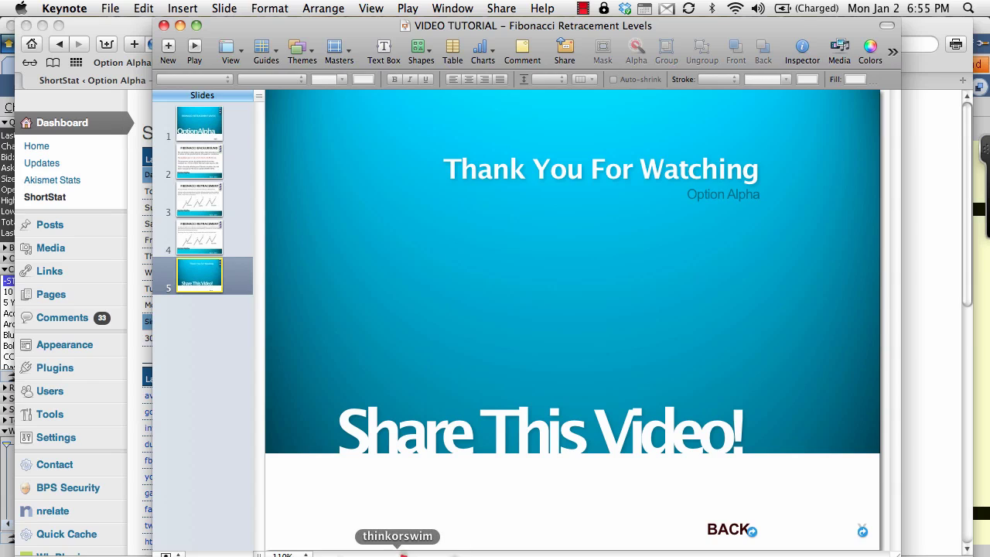
Step: Bring the thinkorswim HD chart to the front and turn on Highlight's Free Form pen
click(399, 549)
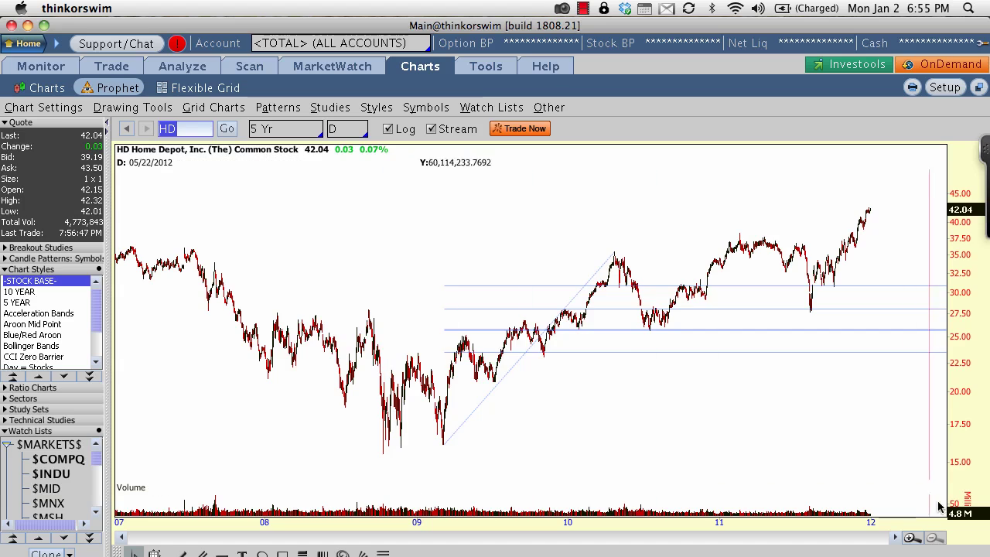
click(603, 547)
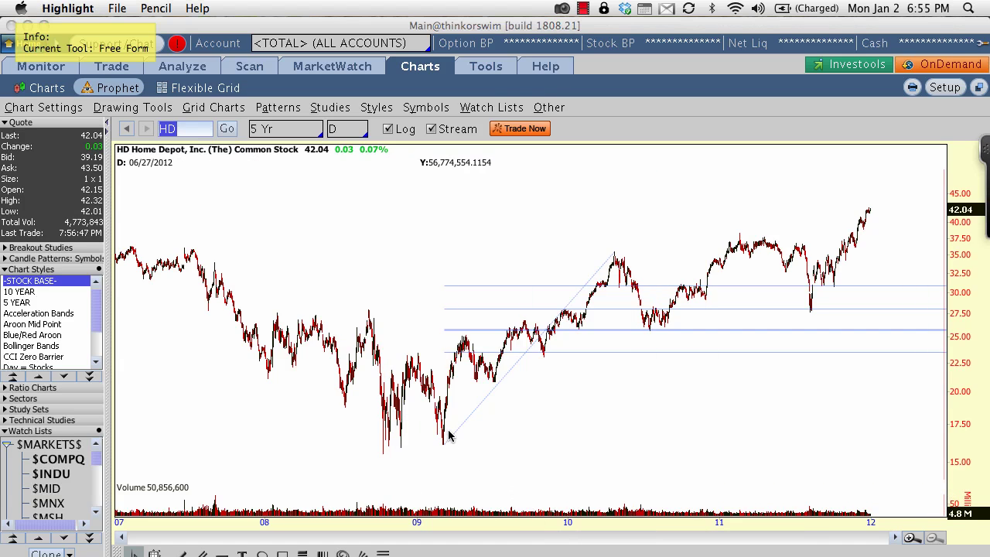
Step: Circle the 2009 swing low and 2010 swing high in red and trace the swing line
mouse_move(449, 436)
mouse_down()
mouse_move(439, 448)
mouse_move(455, 446)
mouse_up()
mouse_move(609, 254)
mouse_down()
mouse_move(605, 264)
mouse_move(619, 263)
mouse_up()
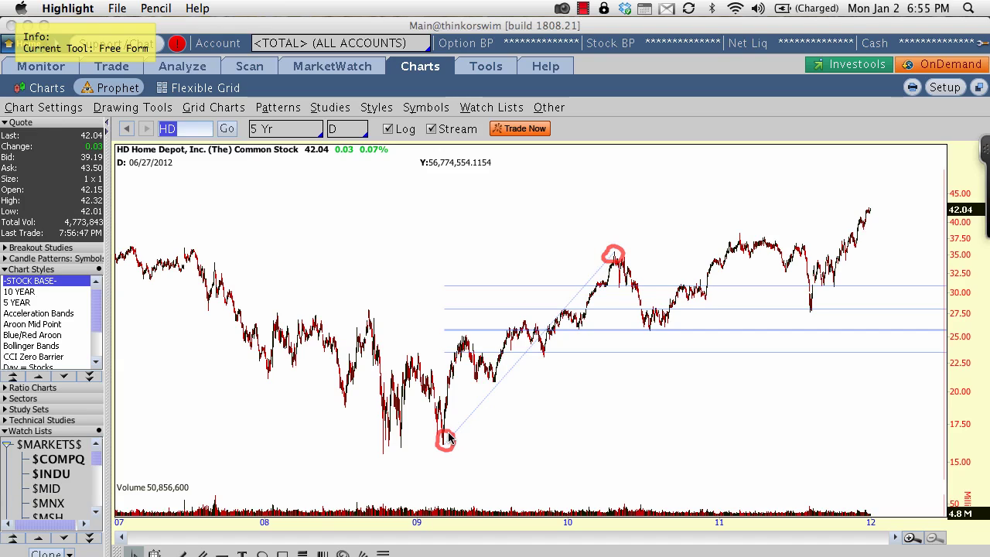
drag(449, 438, 497, 388)
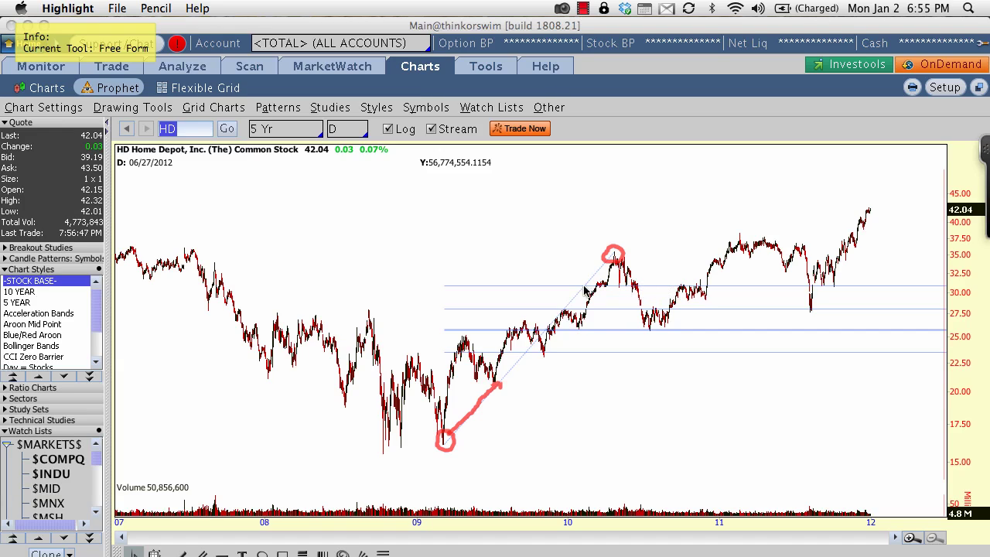
Step: Mark the retracement levels and the peak with red dashes and strokes, then clear them
mouse_move(495, 284)
mouse_down()
mouse_move(523, 285)
mouse_move(526, 327)
mouse_up()
click(489, 306)
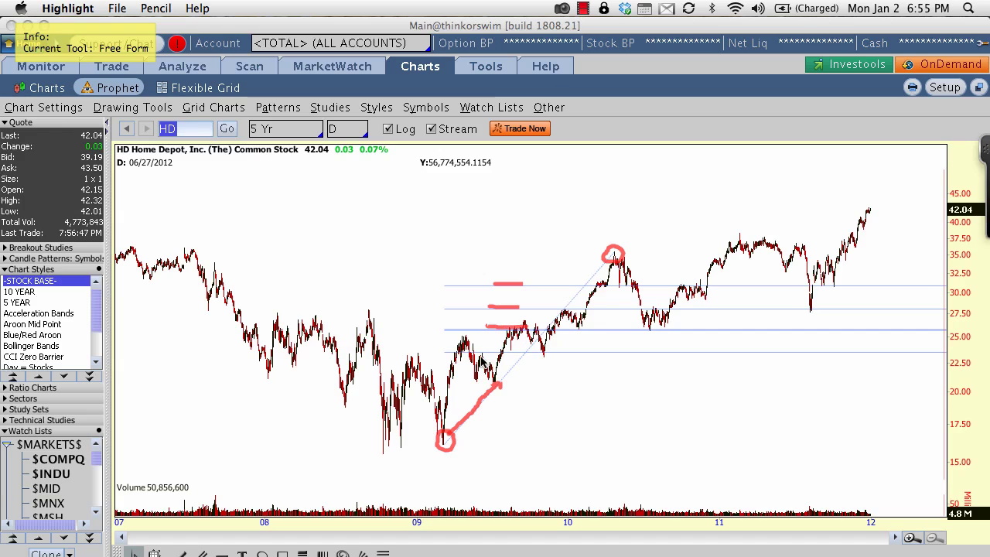
drag(484, 354, 524, 352)
drag(613, 228, 614, 360)
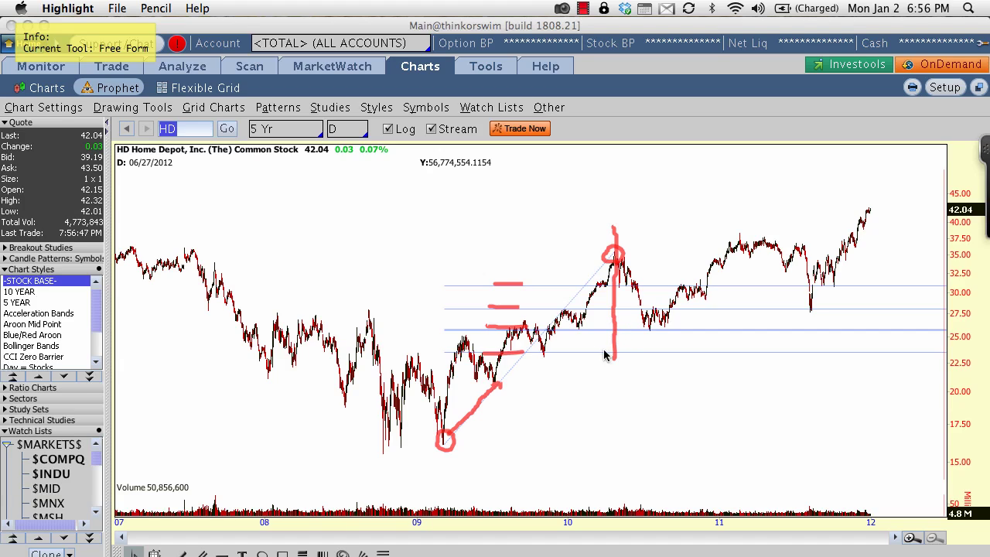
mouse_move(585, 329)
mouse_down()
mouse_move(573, 332)
mouse_move(589, 345)
mouse_up()
key(Escape)
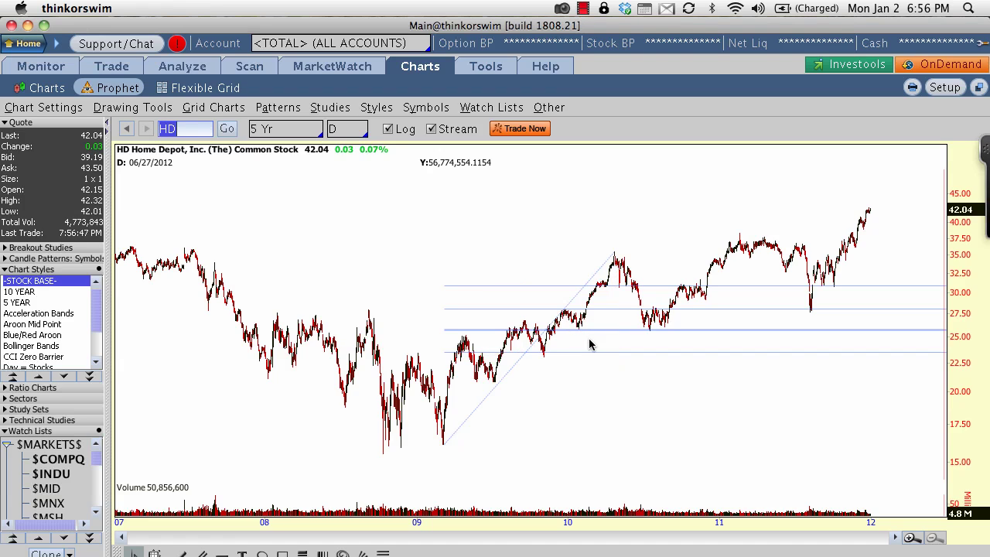
Step: Zoom the chart to 2008–November 2010 and circle the May 2010 peak and March 2009 low
drag(403, 402, 702, 400)
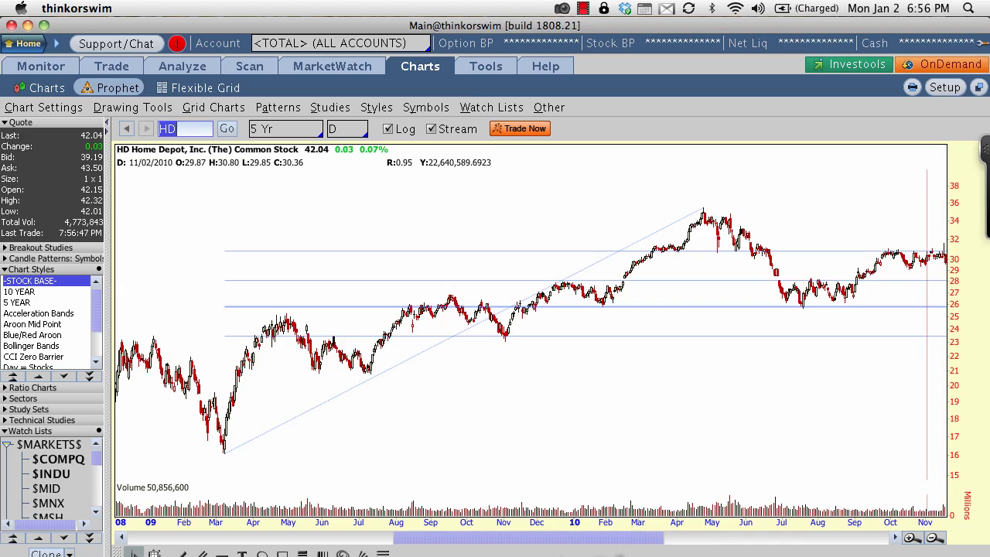
click(606, 550)
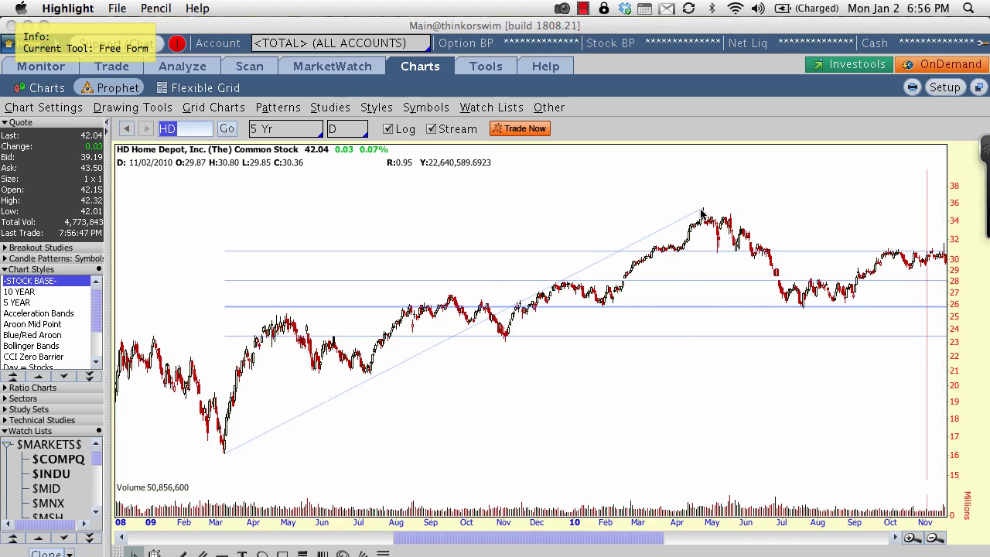
drag(704, 210, 700, 211)
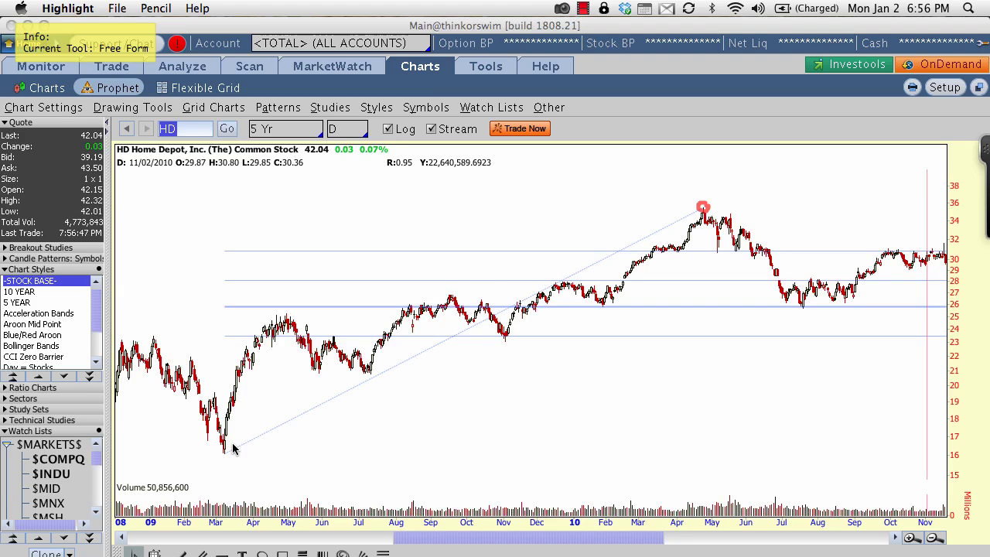
drag(225, 448, 227, 452)
Step: Mark the first retracement level and the summer 2010 support range near 26, then clear
drag(712, 251, 747, 249)
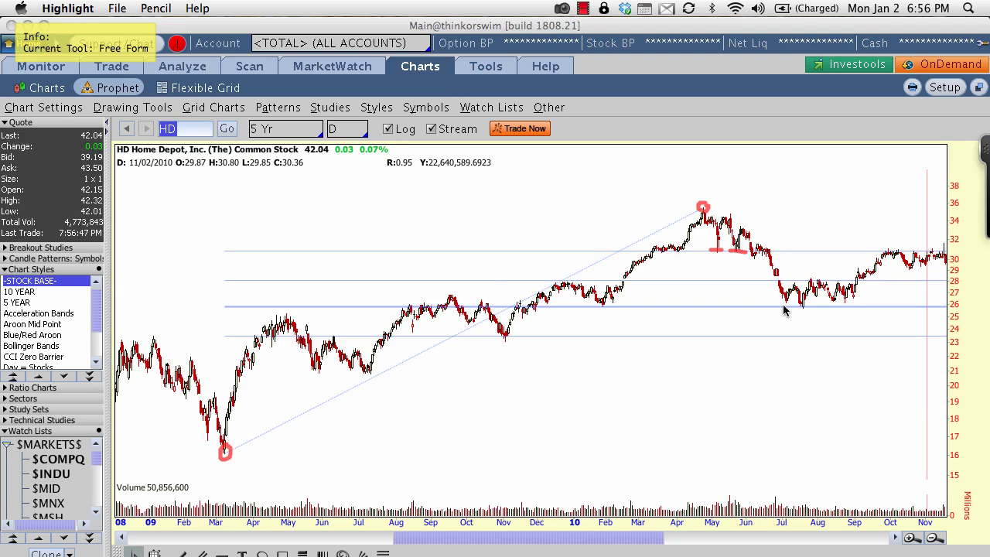
drag(783, 306, 848, 306)
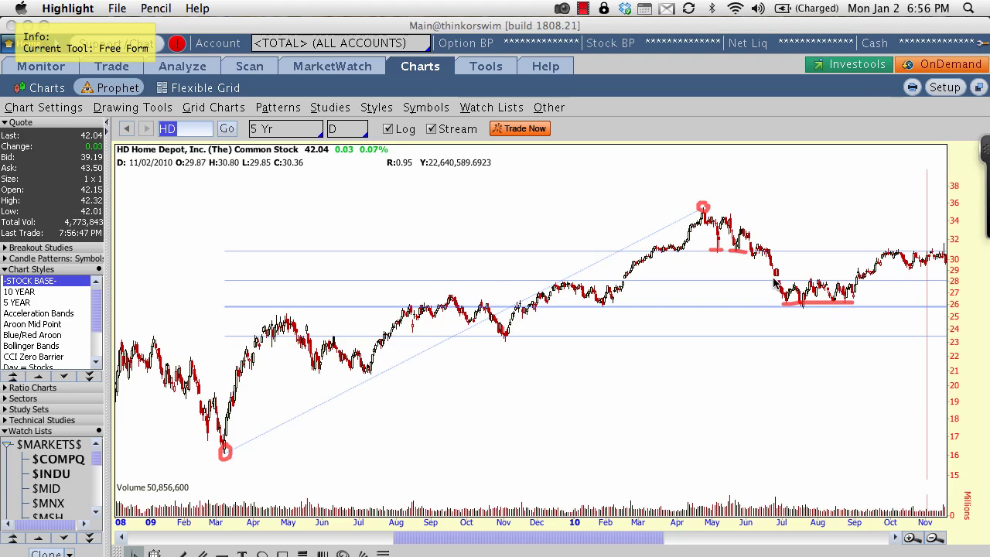
drag(772, 276, 865, 282)
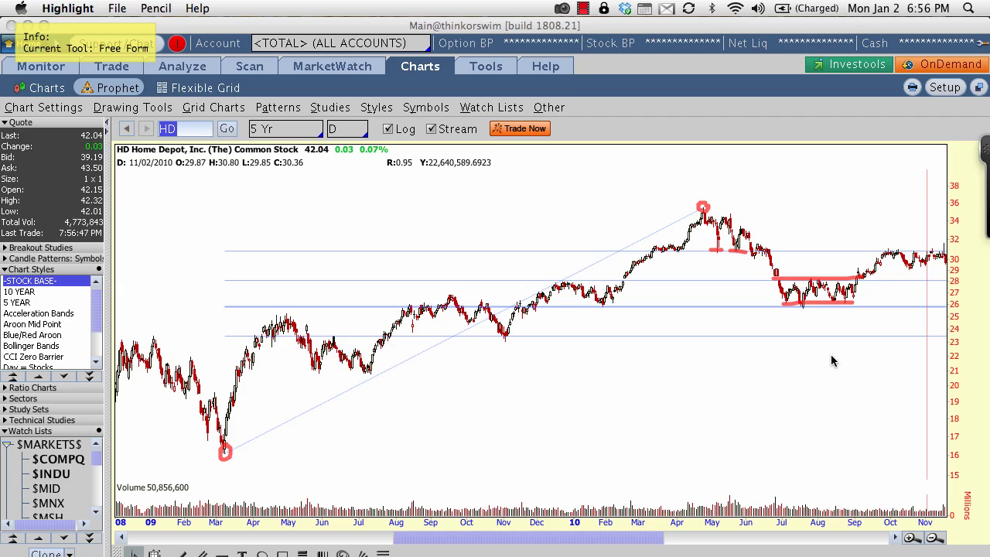
key(Escape)
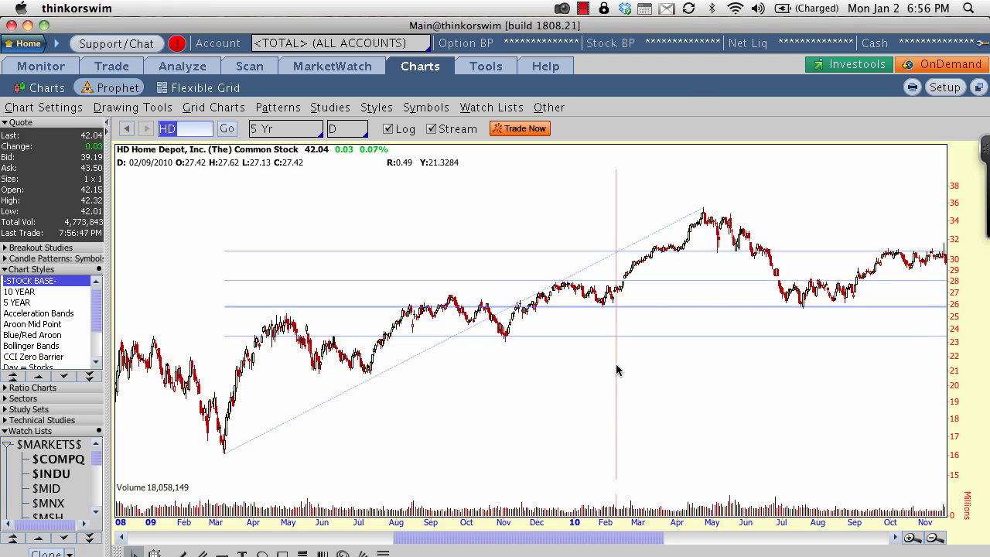
Step: Zoom to February–November 2010, read the 38.2% and 50% levels, then zoom out to 2008–2011
drag(616, 369, 940, 371)
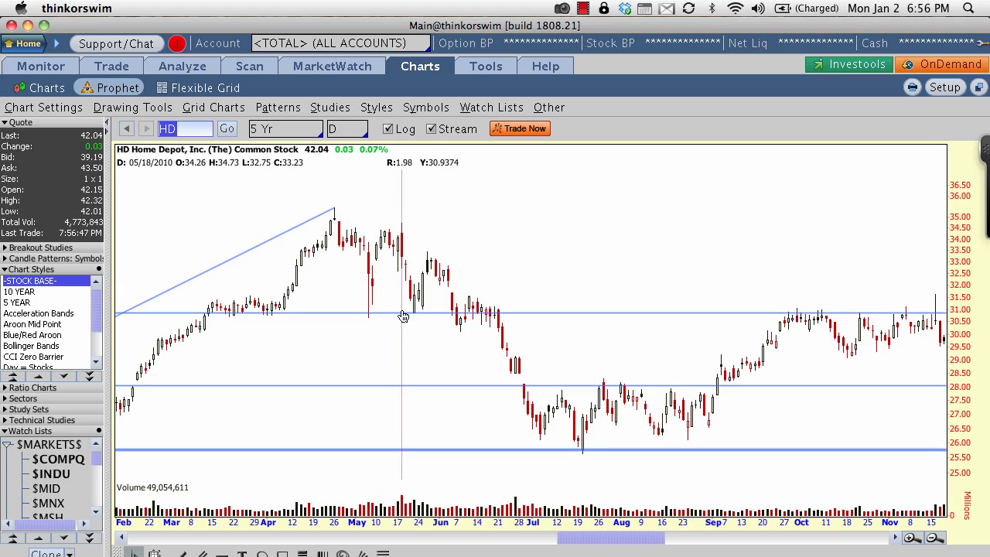
mouse_move(402, 315)
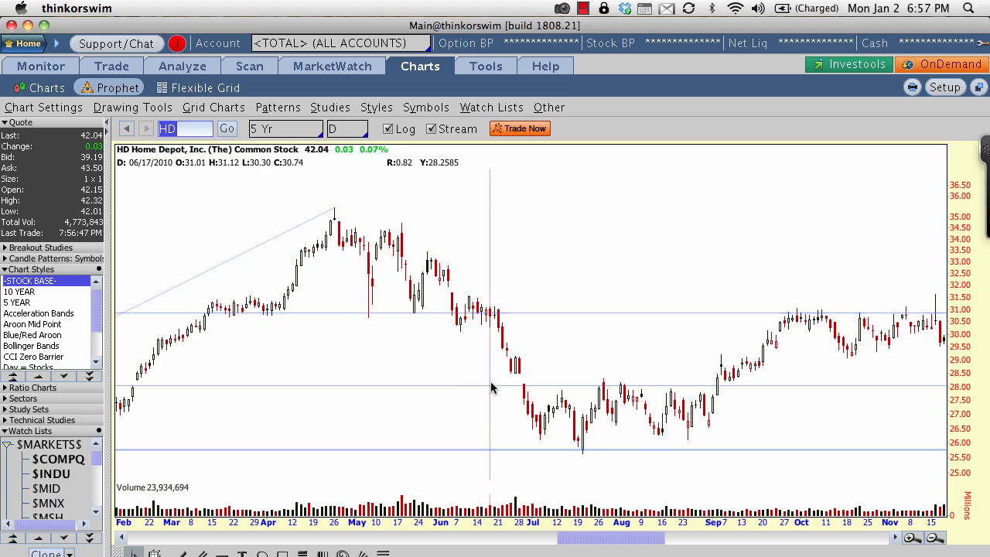
mouse_move(493, 389)
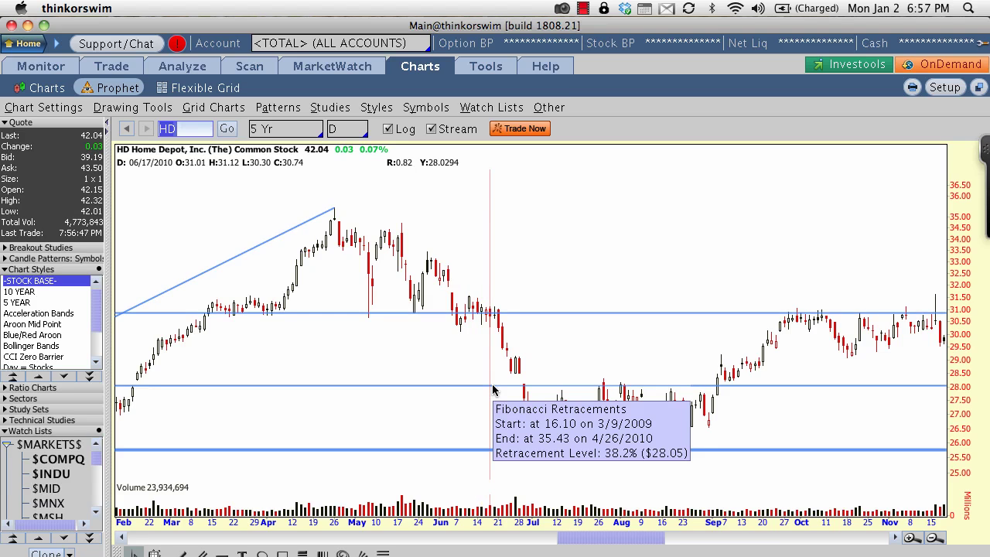
mouse_move(518, 453)
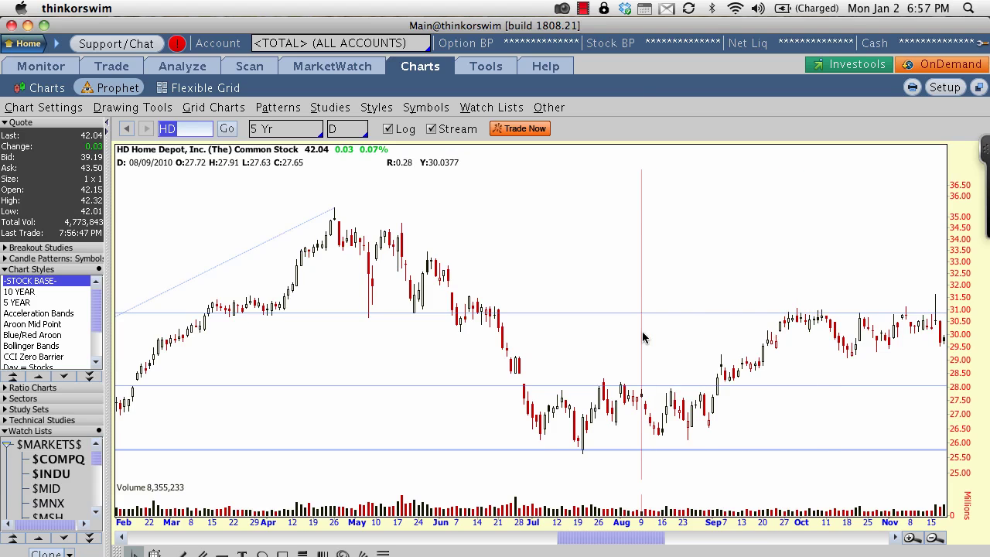
scroll(643, 337, down, 3)
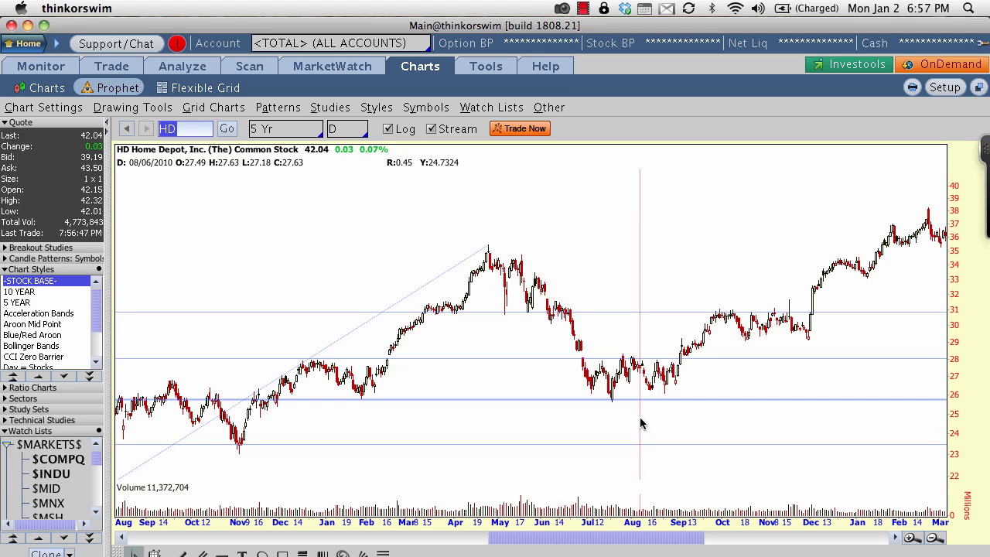
scroll(639, 423, down, 3)
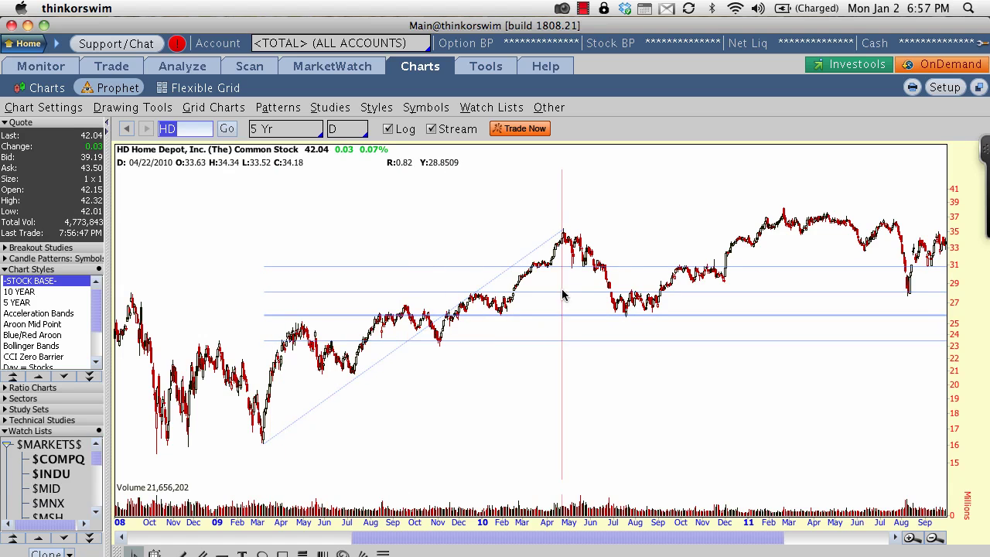
Step: Replace the old Fibonacci retracement with one from the July 2009 low near 21 to about 26
right_click(359, 377)
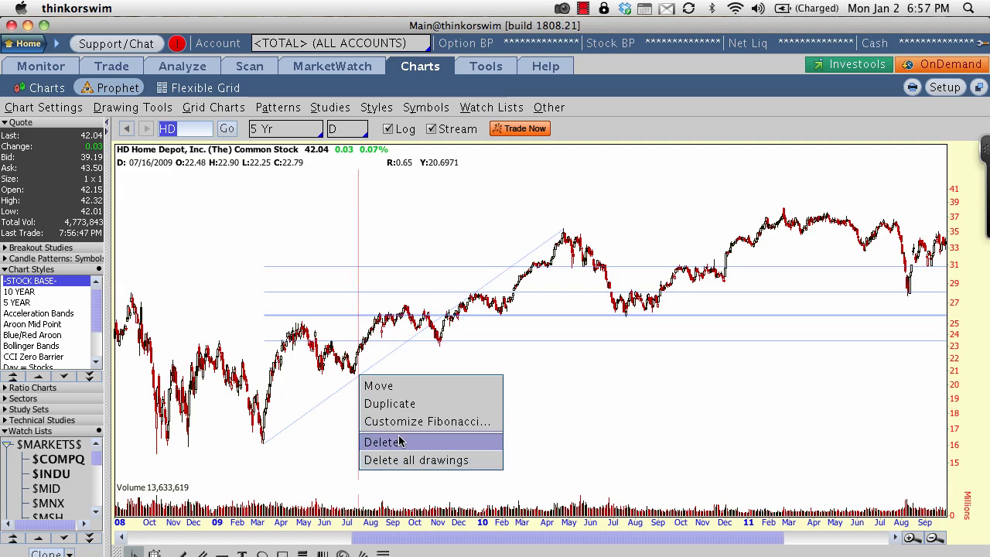
click(401, 442)
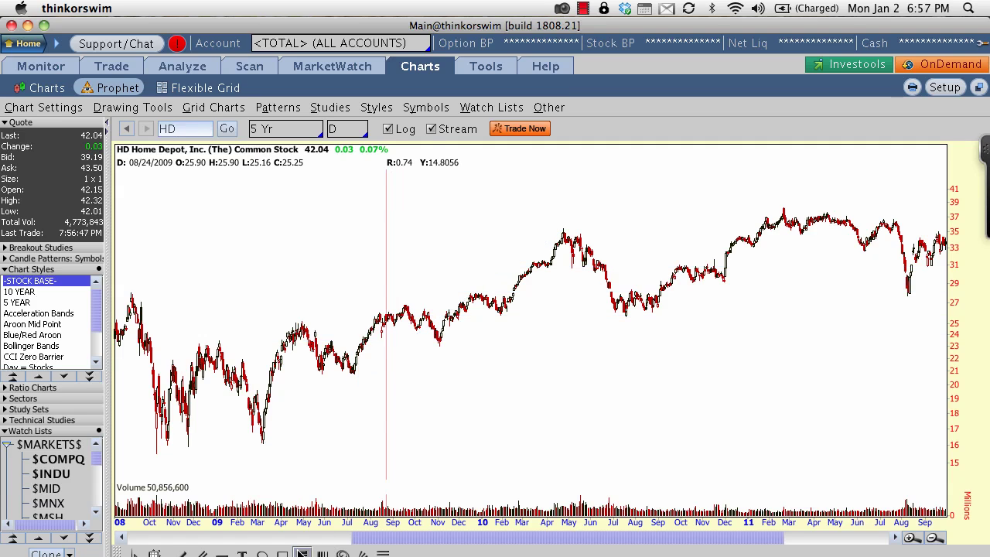
click(352, 372)
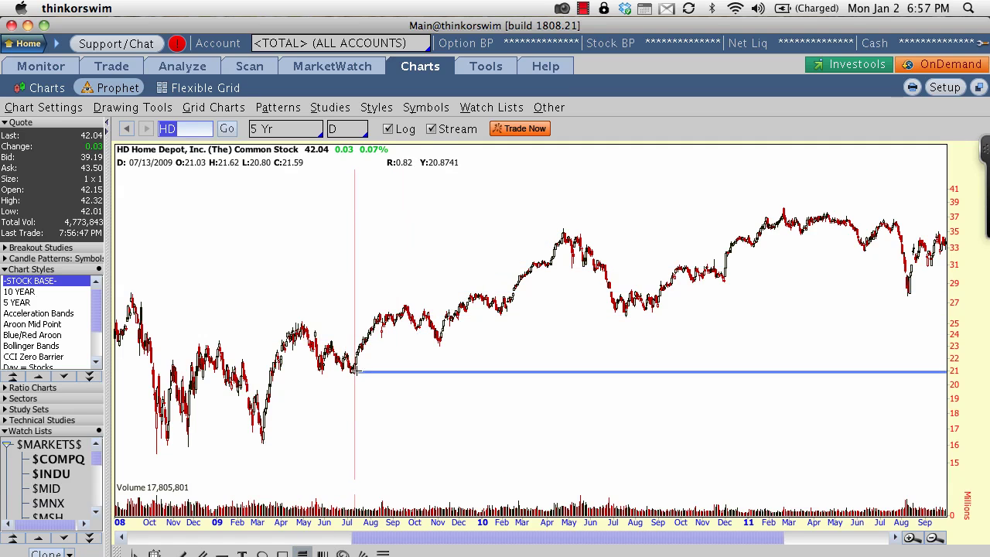
click(378, 312)
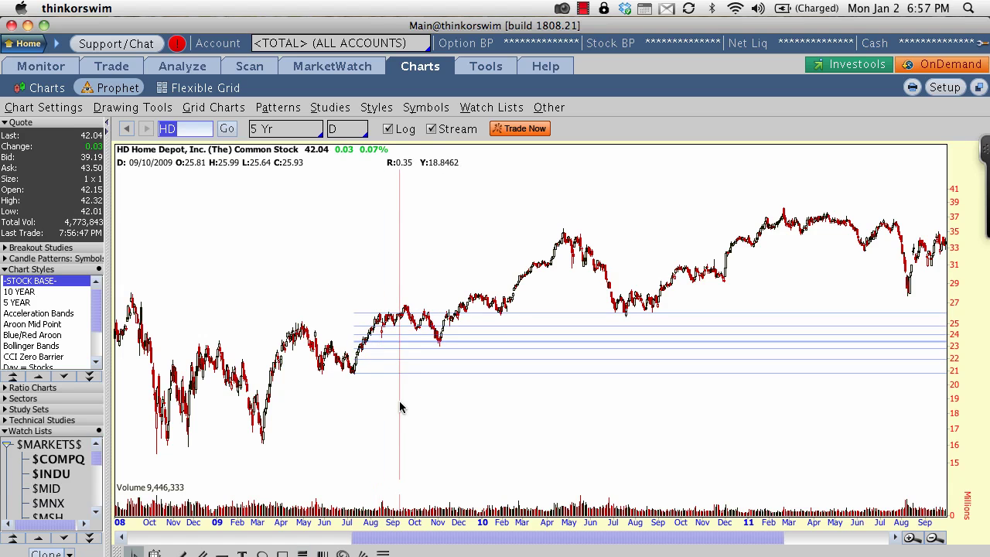
Step: Zoom into the mid-2009 swing to check the new levels, then zoom back out
drag(344, 416, 455, 419)
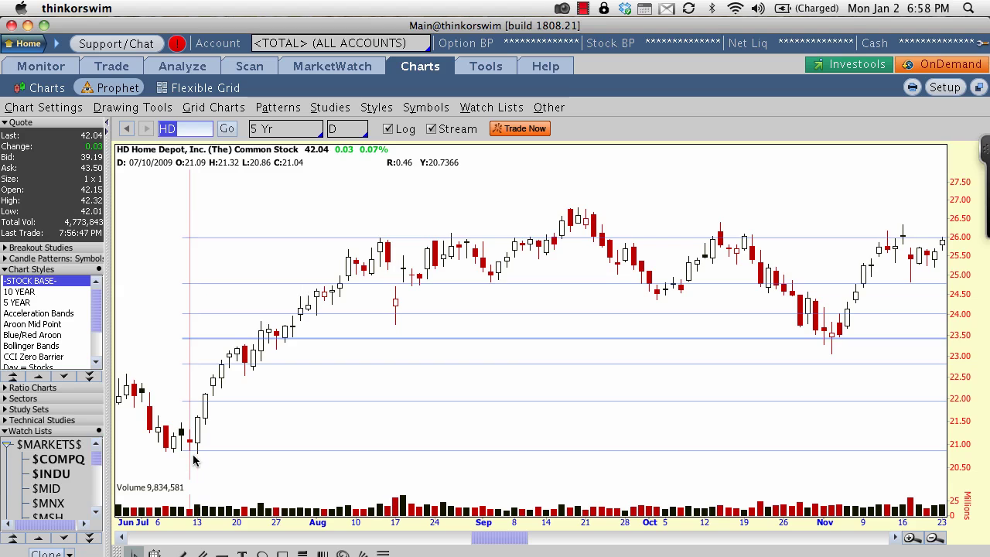
mouse_move(194, 459)
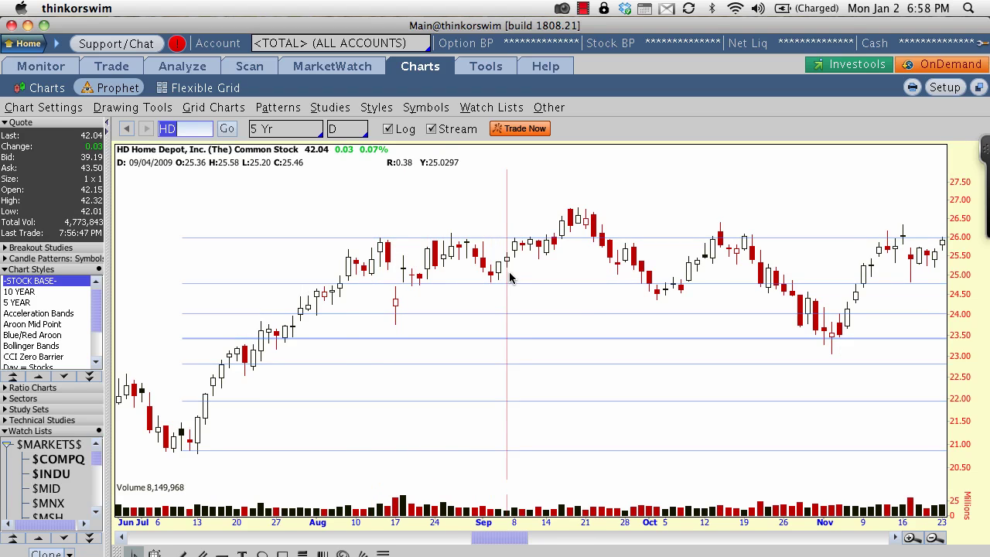
scroll(510, 278, down, 5)
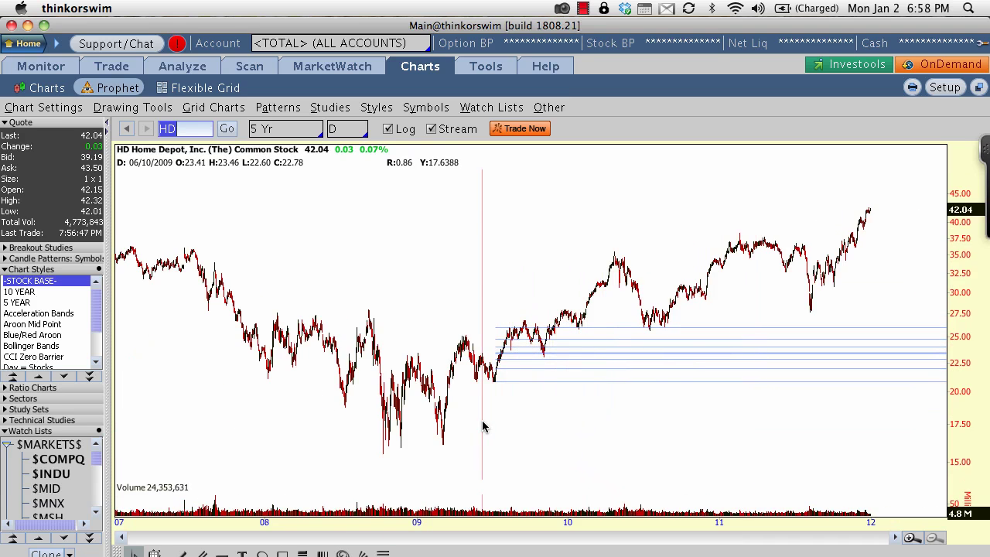
Step: Zoom into June 2009–May 2010 and remove the mid-2009 Fibonacci retracement
drag(482, 436, 625, 421)
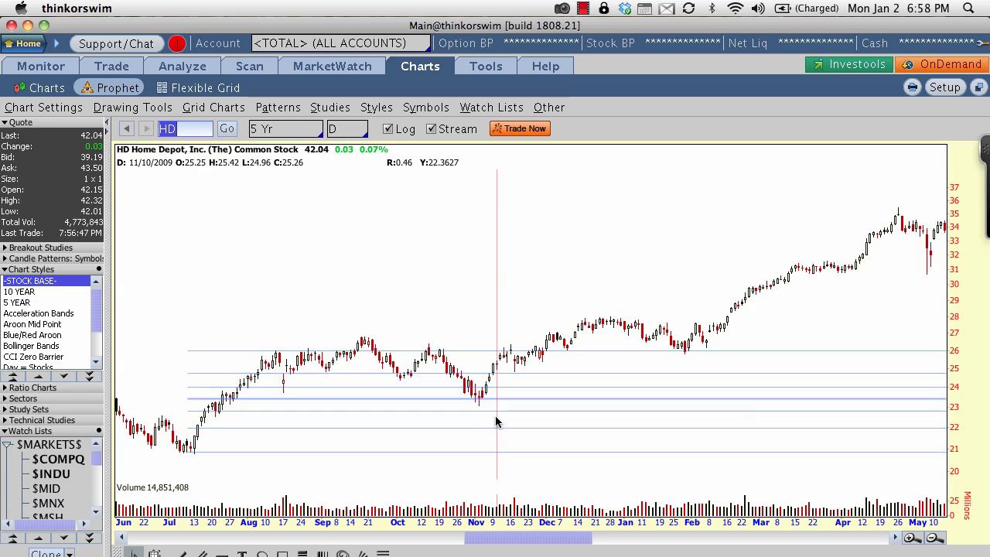
right_click(497, 421)
key(Escape)
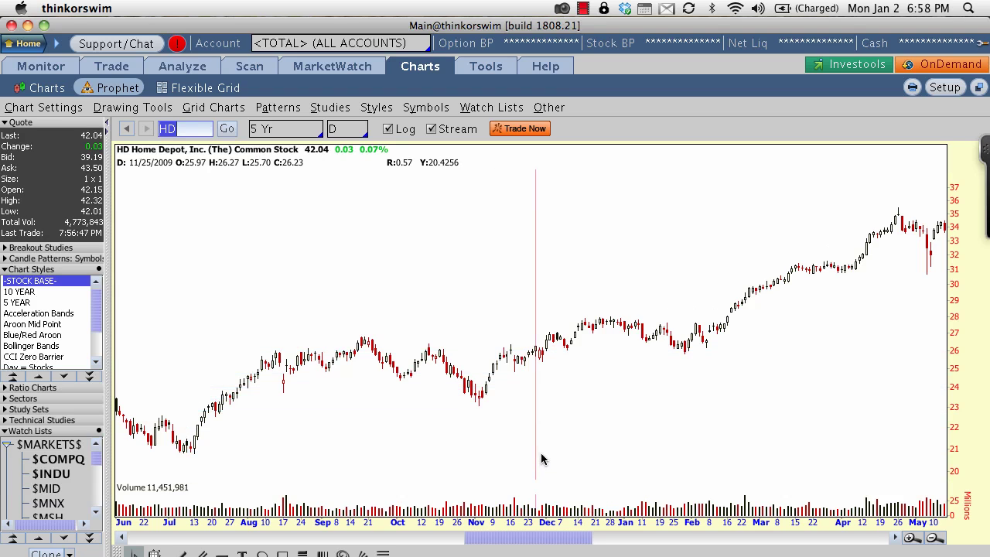
Step: Zoom into 2011 and draw a retracement from the August low near 28 to the December high near 42
scroll(541, 455, down, 3)
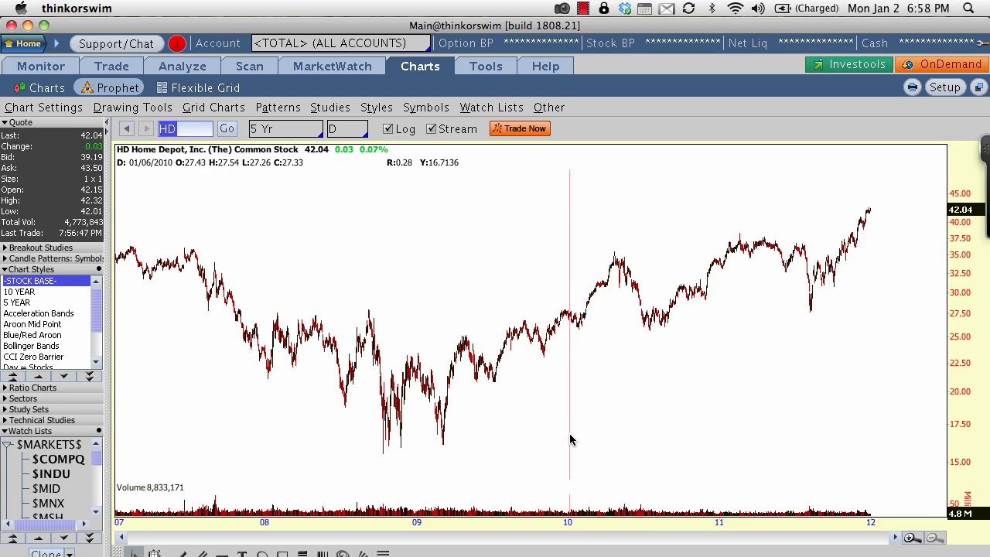
drag(734, 407, 955, 392)
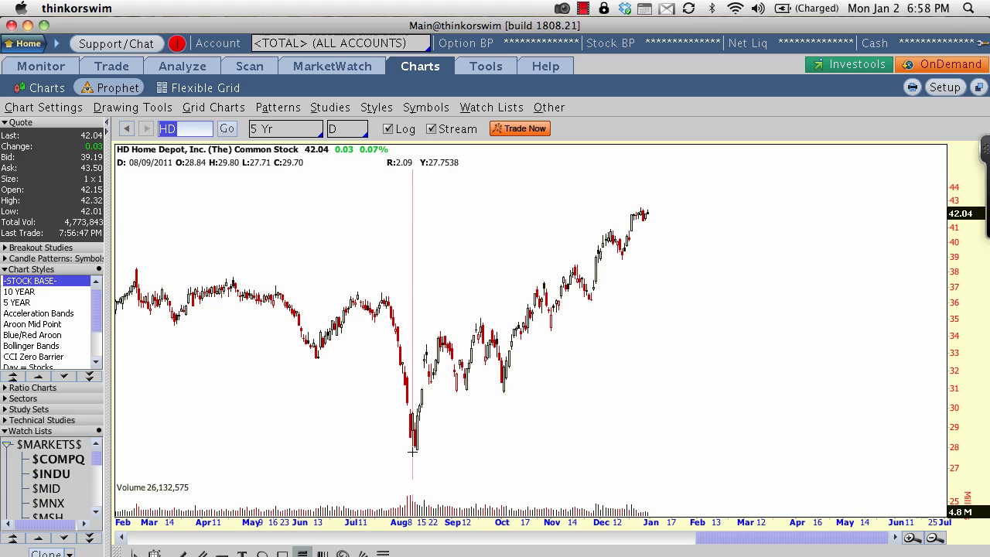
drag(412, 451, 641, 207)
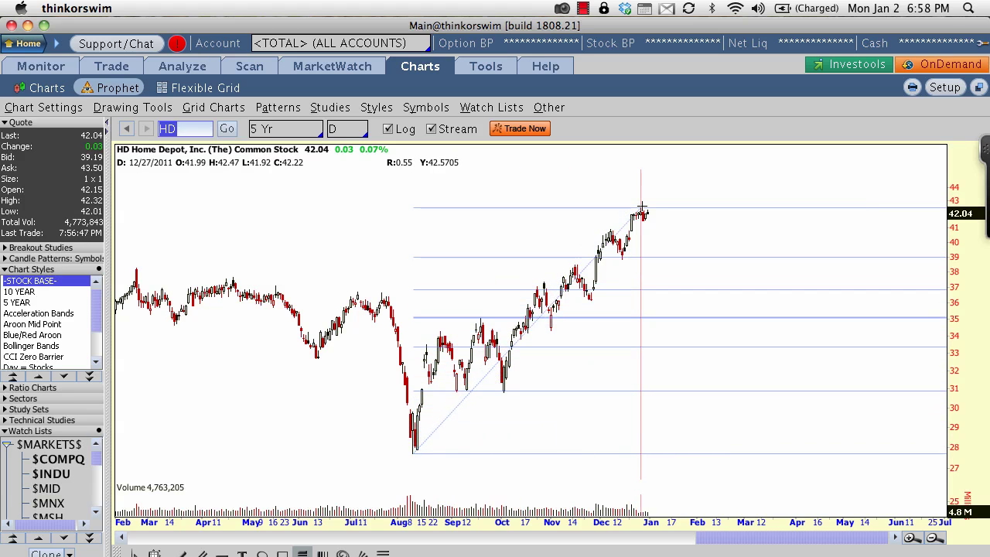